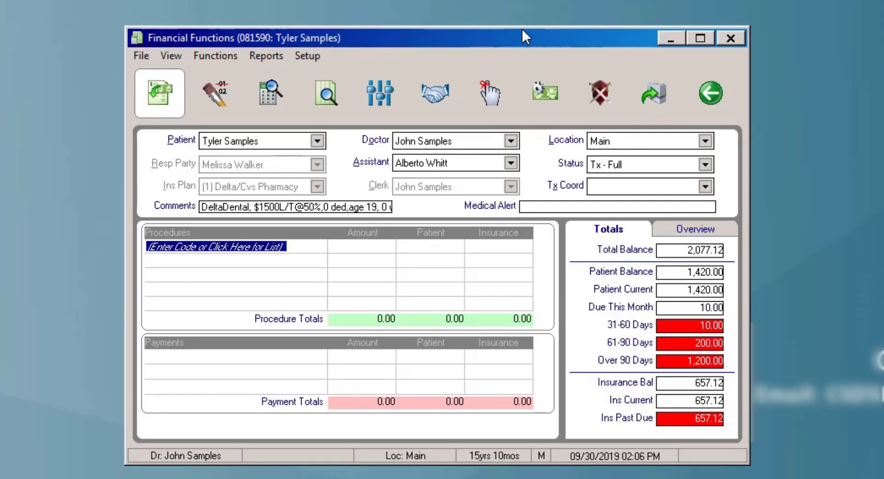
Step: Set up a financial estimate for the patient with a contract total of 6,500 and a courtesy discount of 150
left_click(366, 87)
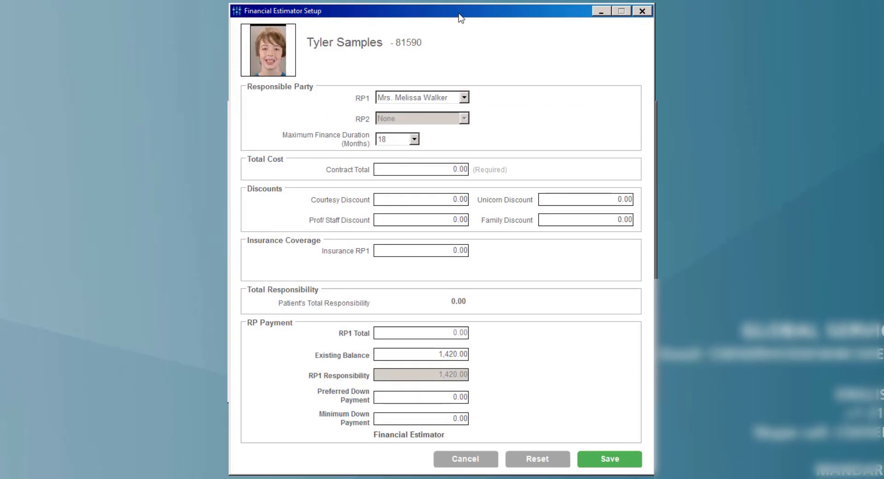
left_click_drag(460, 17, 465, 22)
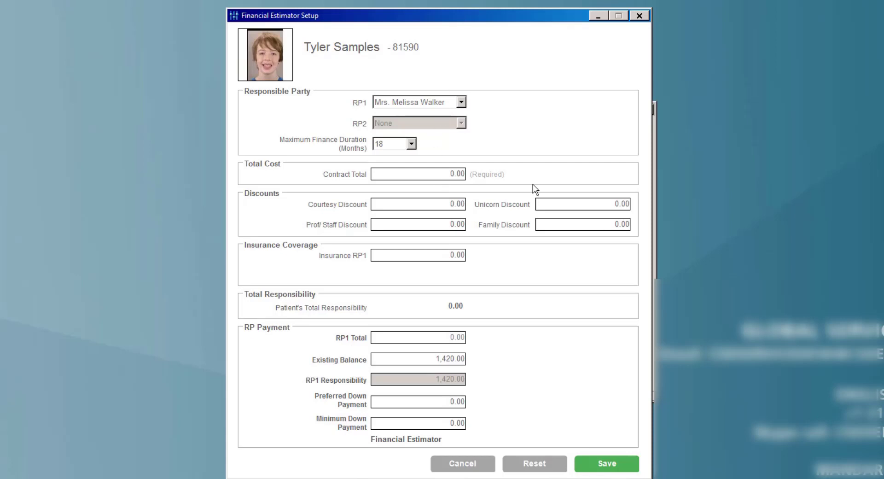
left_click(451, 173)
type("5")
type("500")
key("Tab")
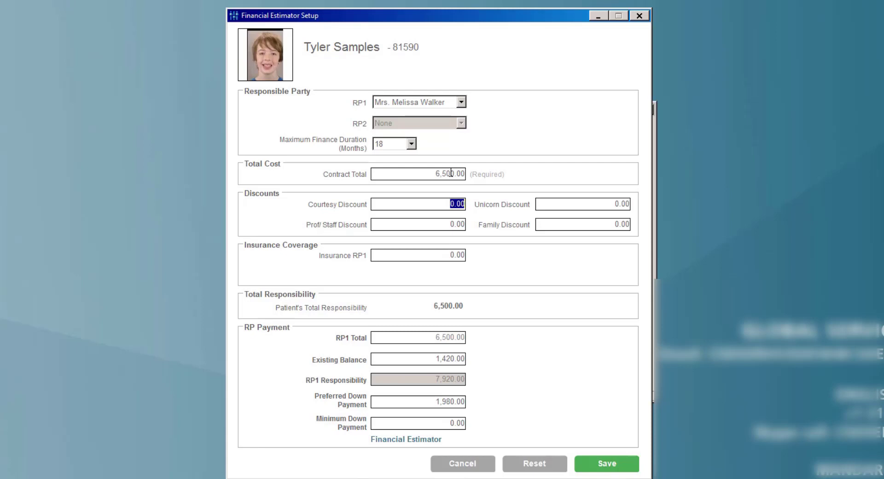
type("150")
key("Tab")
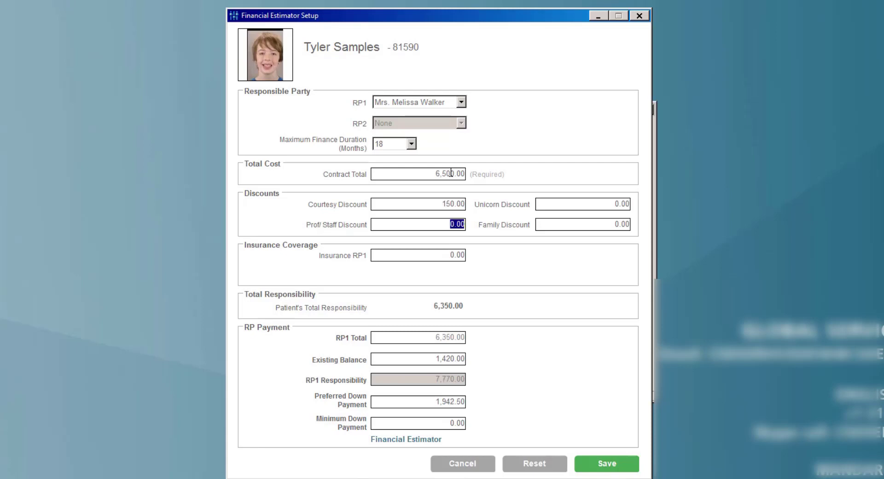
Step: Set the Insurance RP1 coverage to 1,500 and open the Financial Estimator for this responsible party
key("Tab")
key("Tab")
key("Tab")
type("1,500")
key("Tab")
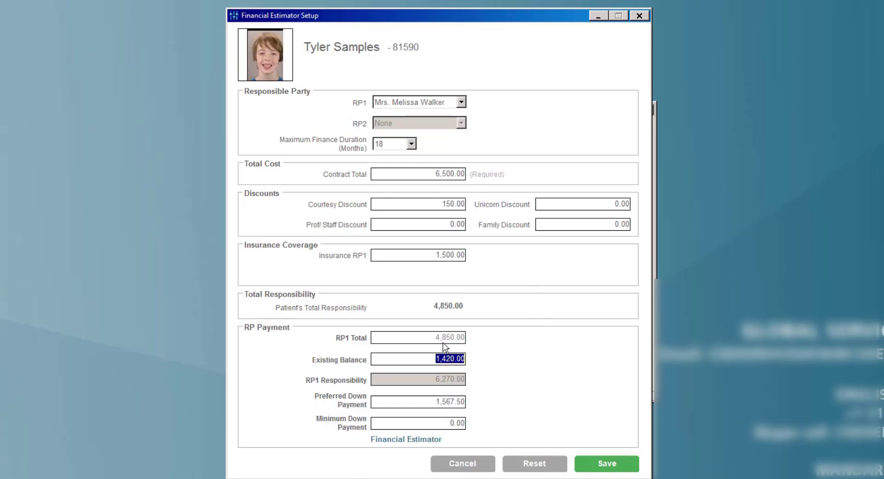
left_click(435, 439)
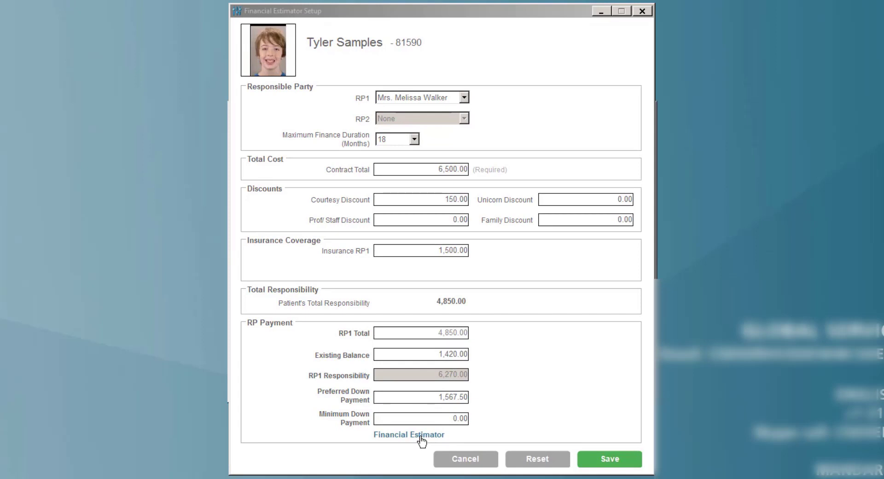
left_click(423, 438)
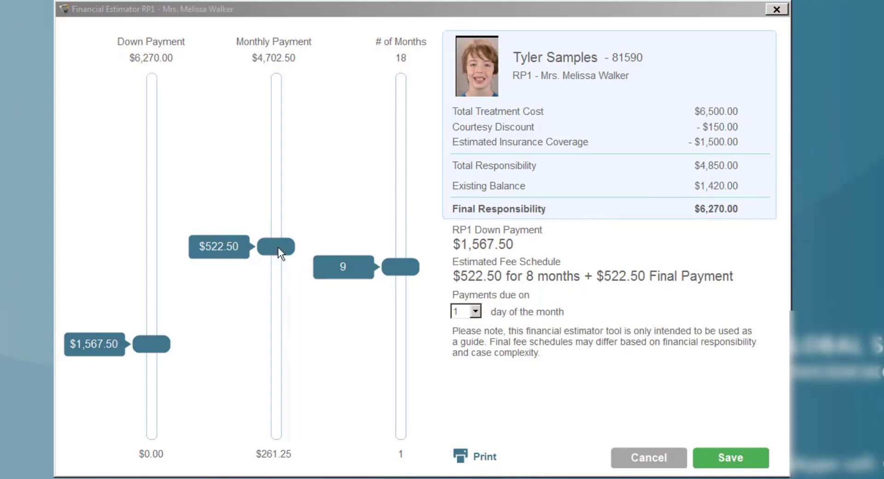
Step: Try a $500.00 down payment with a monthly payment of $339.41, and shorten the plan to 8 months
left_click_drag(279, 249, 287, 343)
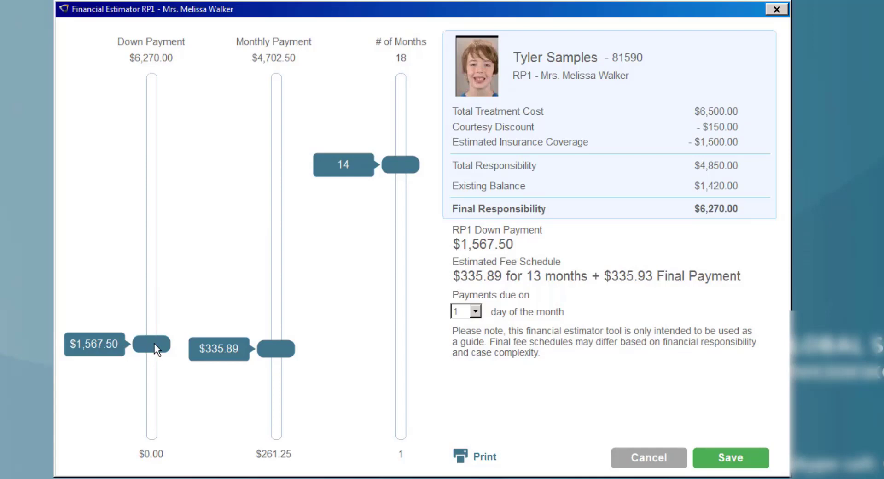
left_click_drag(154, 343, 153, 402)
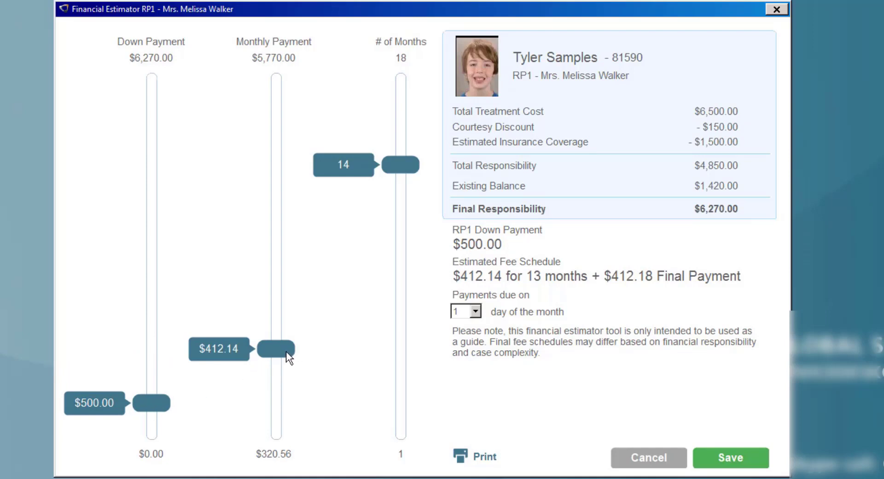
left_click_drag(286, 351, 289, 400)
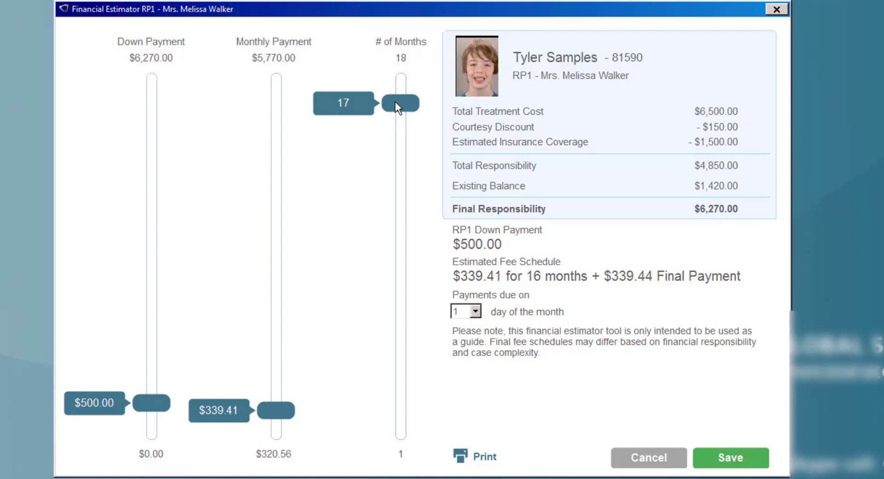
left_click_drag(395, 102, 403, 272)
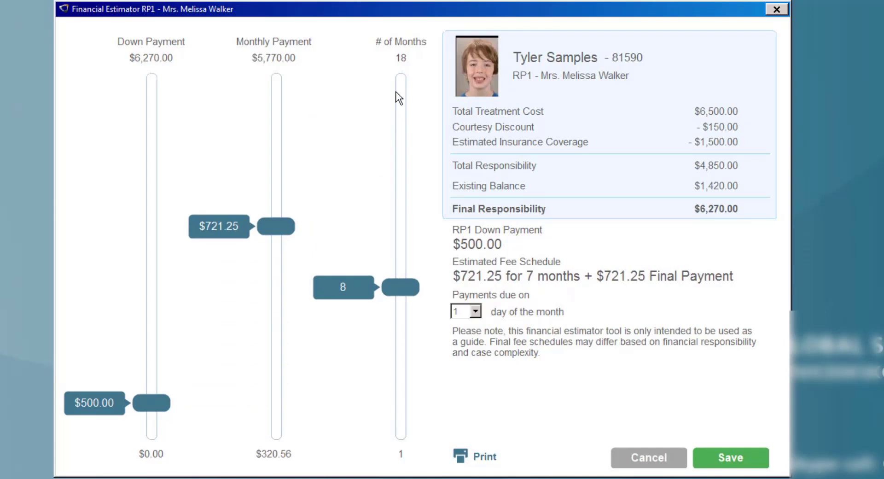
Step: Set the down payment to $2,800.00 over 13 months, save the estimate and move the accepted amounts window beside the contract form
left_click_drag(152, 408, 148, 275)
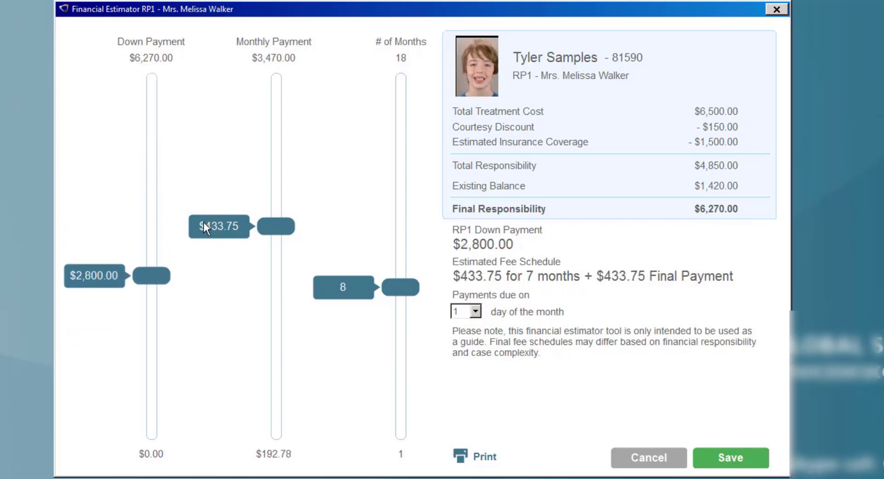
left_click_drag(399, 287, 383, 185)
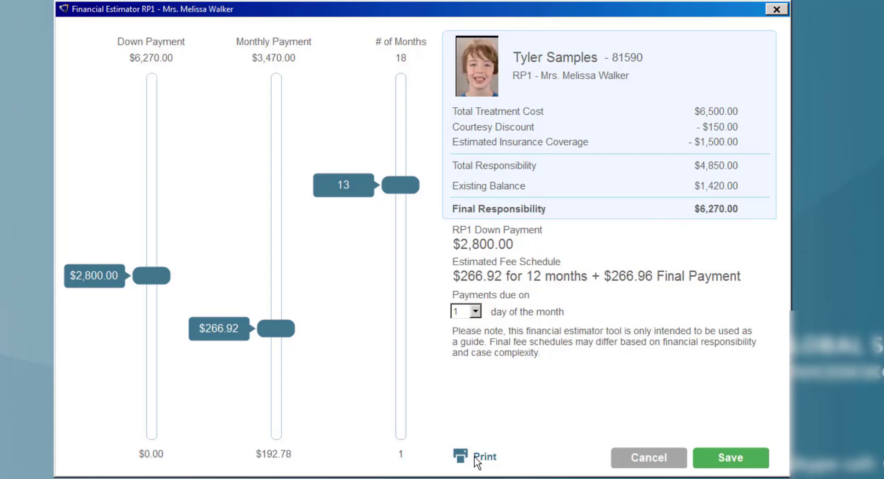
left_click(732, 461)
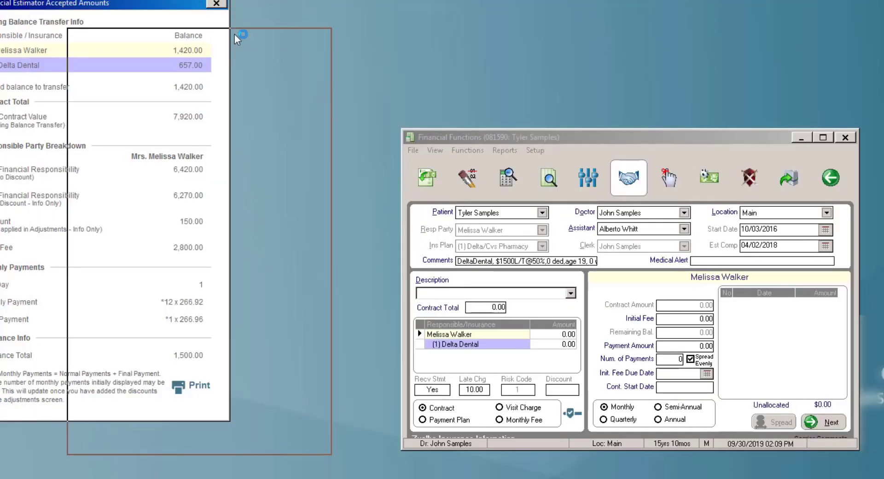
left_click_drag(235, 34, 234, 35)
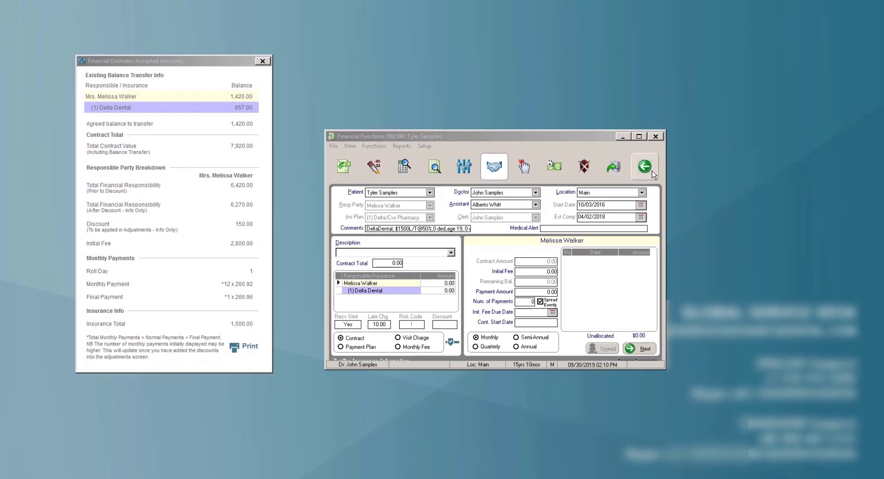
Step: Leave the financial functions and open the patient's charting for editing
left_click(645, 167)
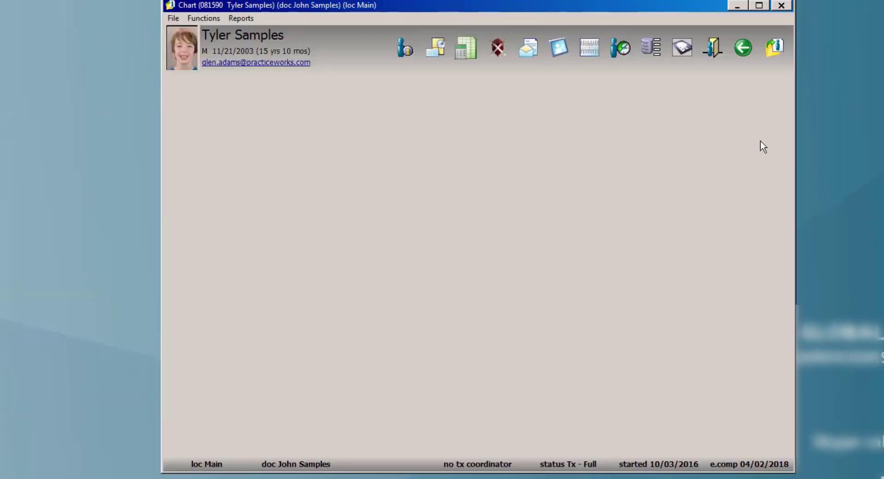
left_click(590, 51)
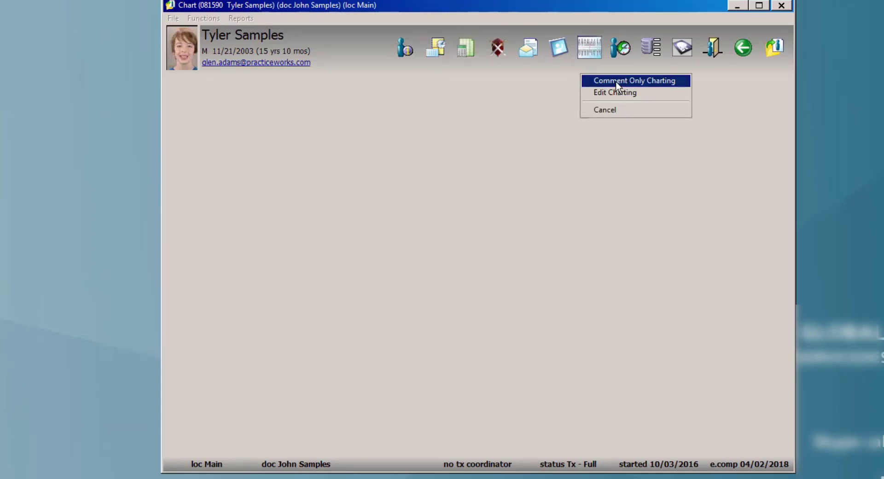
left_click(613, 96)
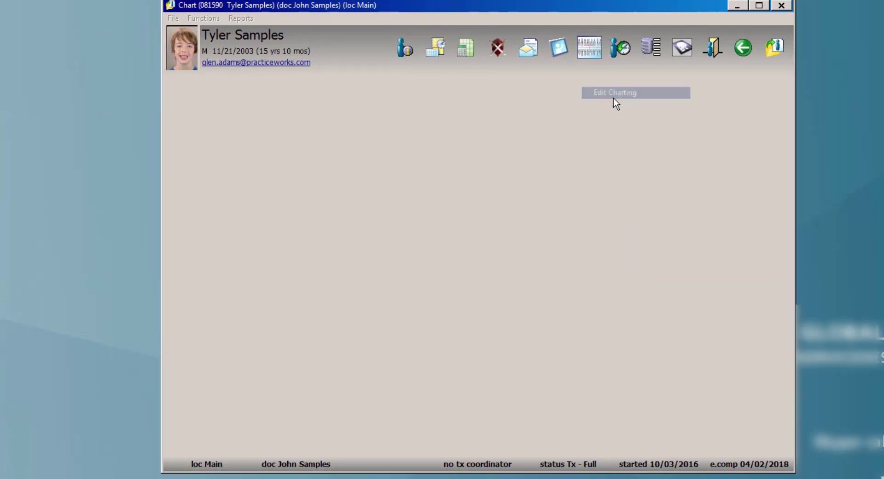
left_click(448, 306)
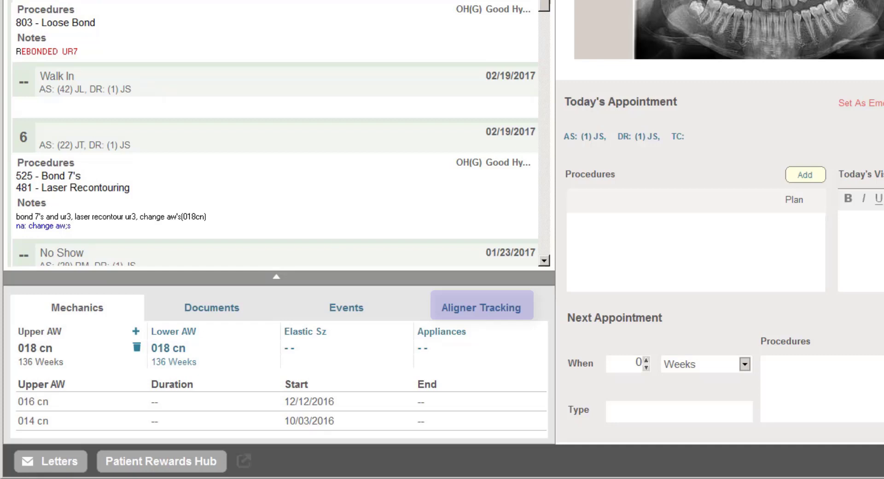
Step: Start managing the patient's aligners under Aligner Tracking and set the tray brand to Clear Correct
left_click(482, 308)
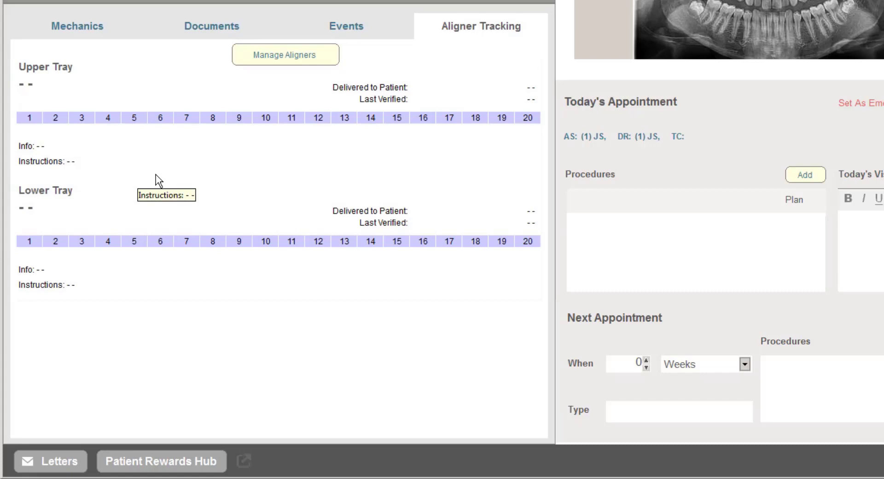
left_click(276, 62)
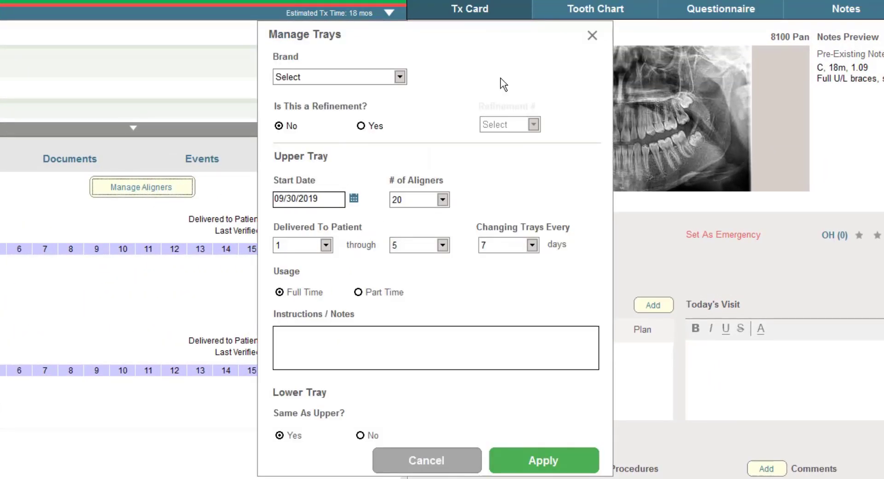
left_click(400, 76)
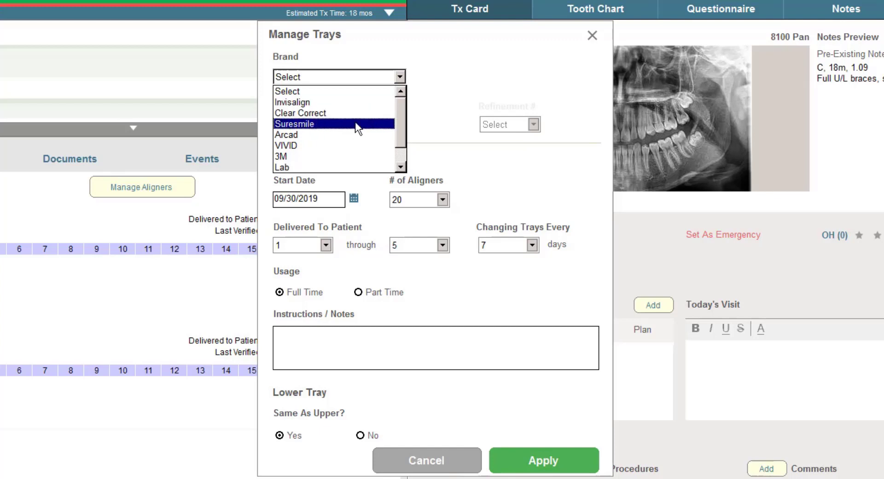
scroll(370, 122, "down", 1)
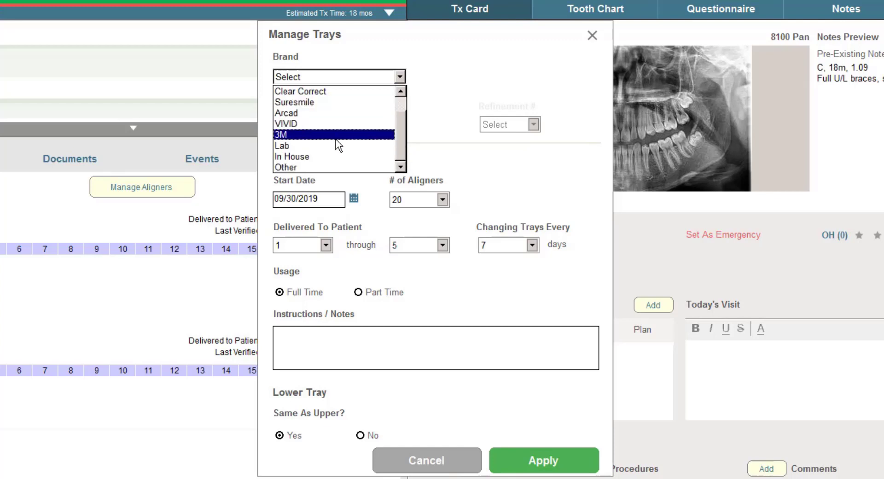
scroll(306, 149, "up", 1)
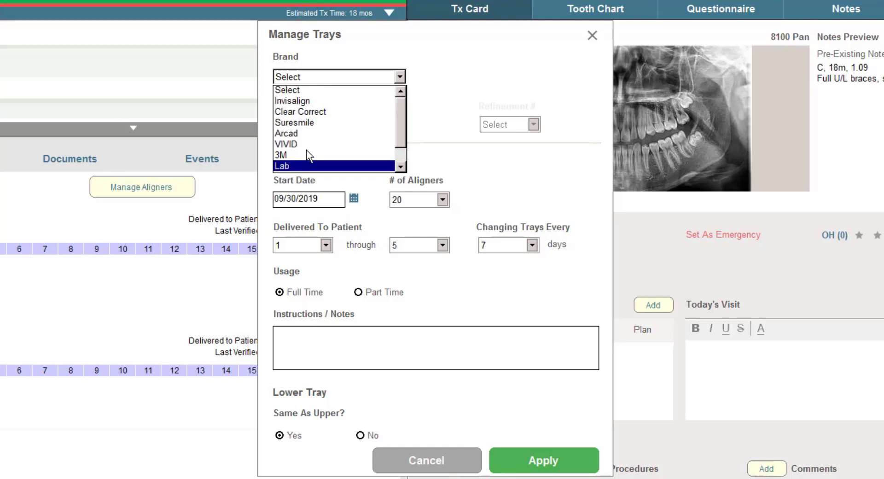
left_click(321, 112)
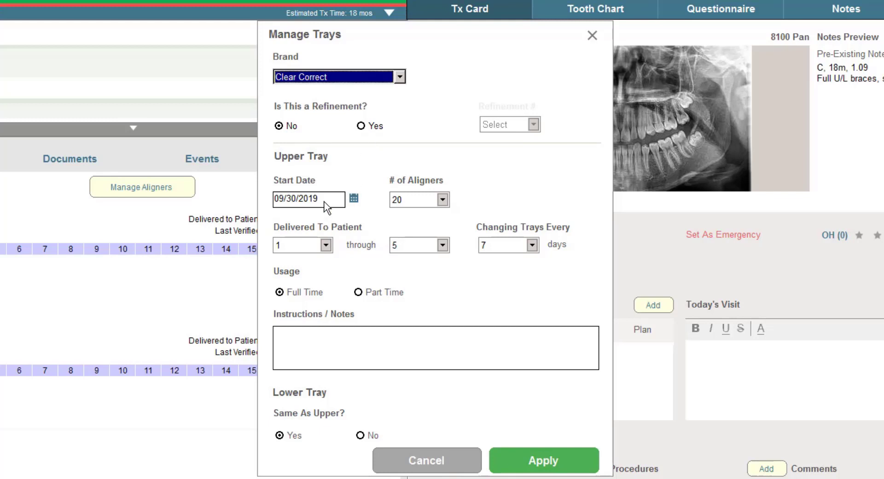
Step: Enter "rx for use" as the upper tray's instructions
left_click(292, 243)
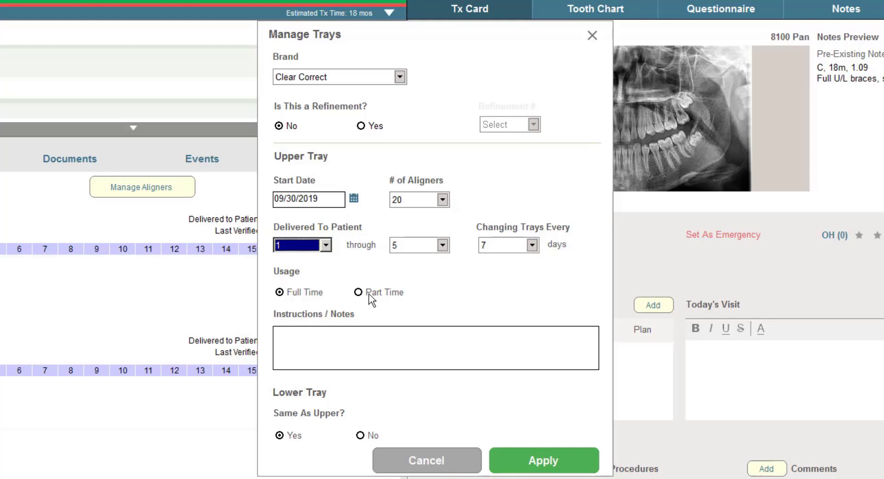
left_click(333, 331)
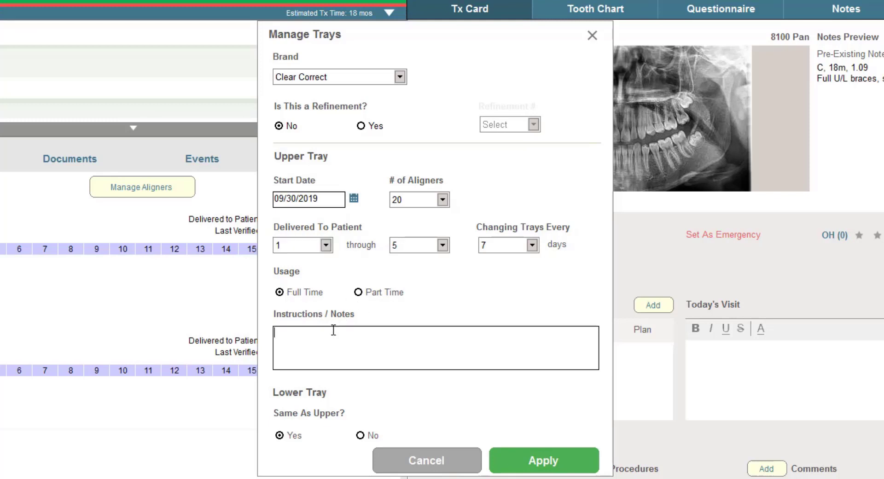
type("rx for use")
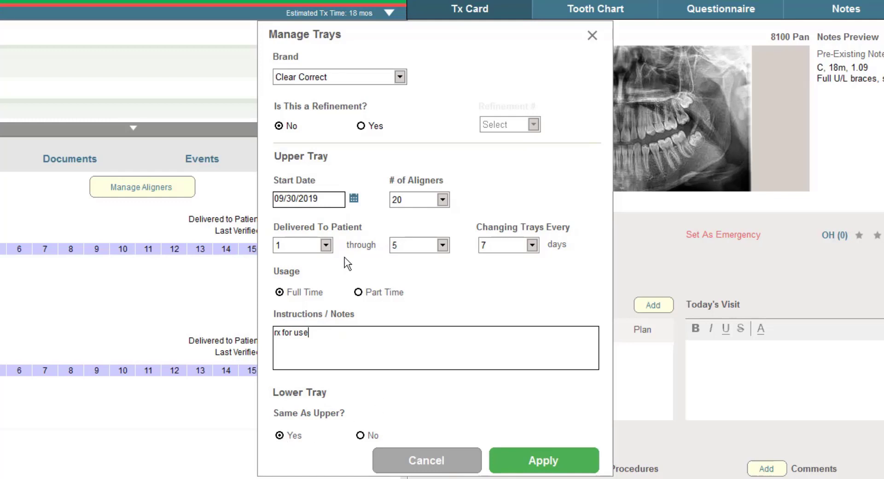
Step: Define the lower tray separately from the upper with 30 aligners, and apply the tray settings
left_click(360, 435)
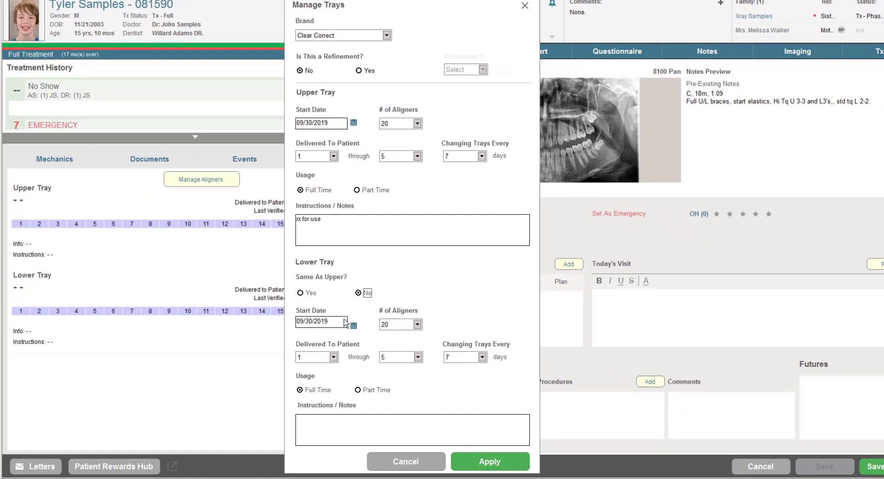
left_click(417, 324)
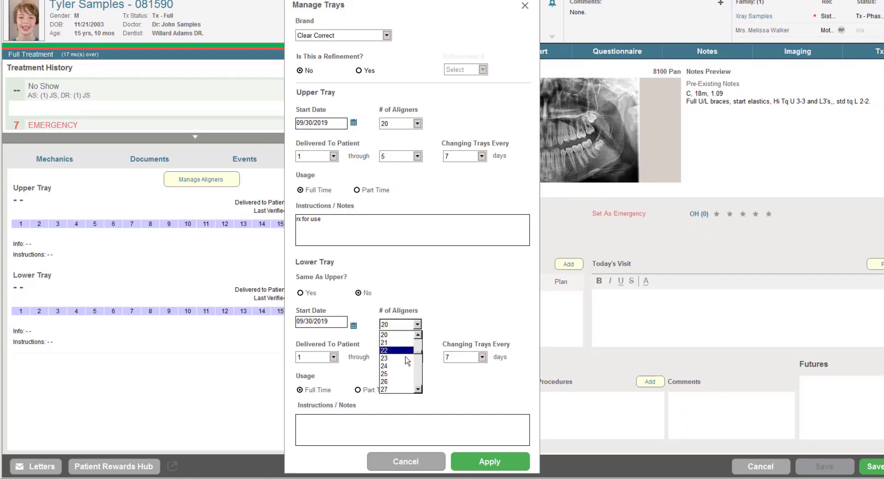
scroll(396, 371, "down", 2)
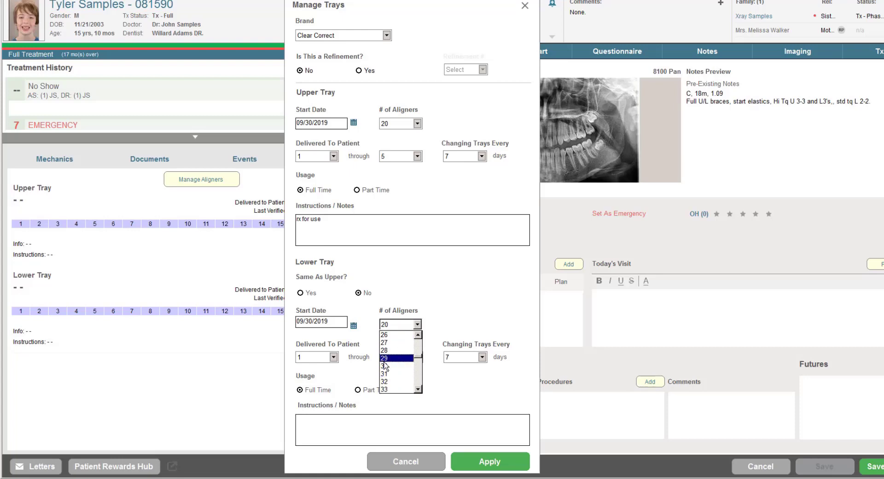
left_click(384, 365)
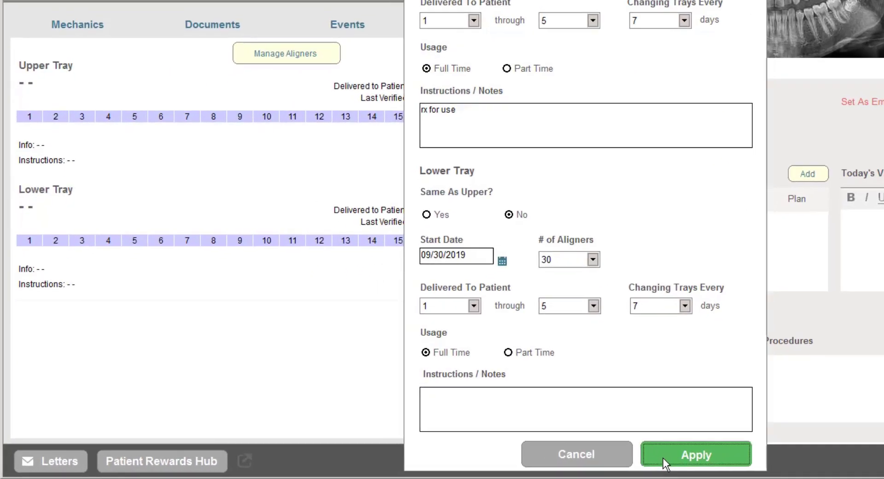
left_click(490, 461)
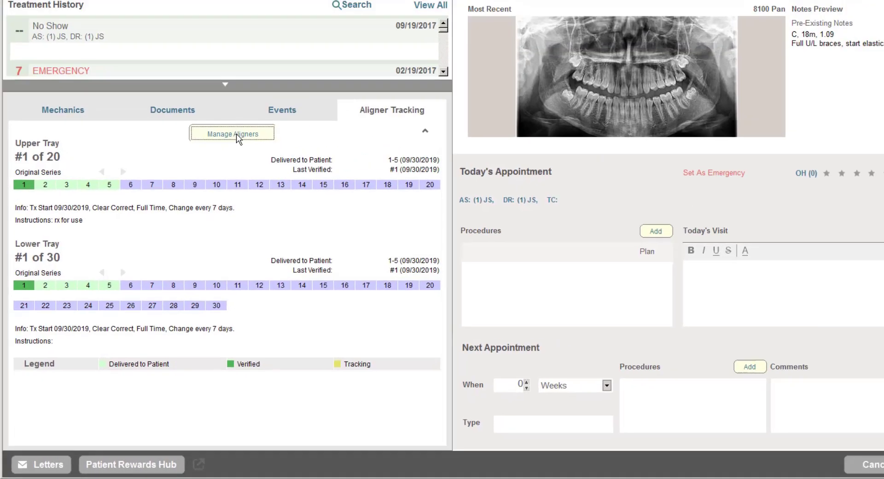
Step: Reopen the tray settings, set the upper tray's number of aligners to 50 and apply the change
left_click(290, 54)
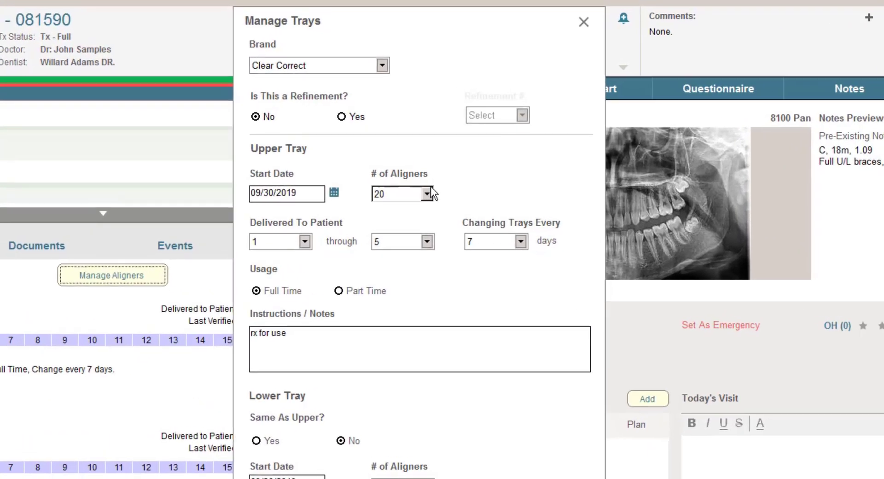
left_click(393, 143)
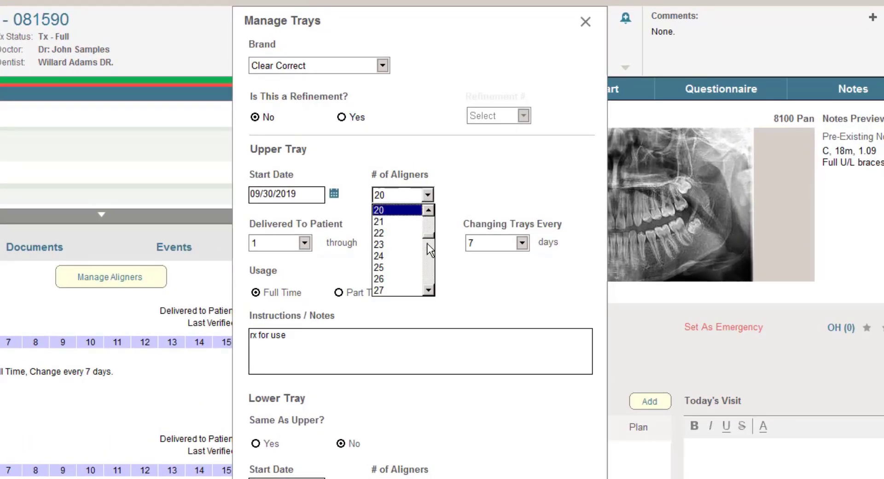
left_click_drag(428, 238, 429, 291)
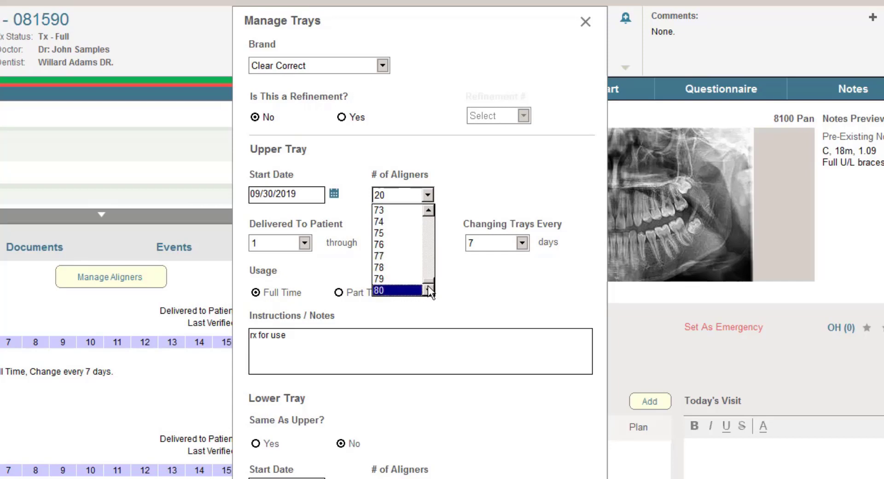
left_click_drag(429, 281, 428, 255)
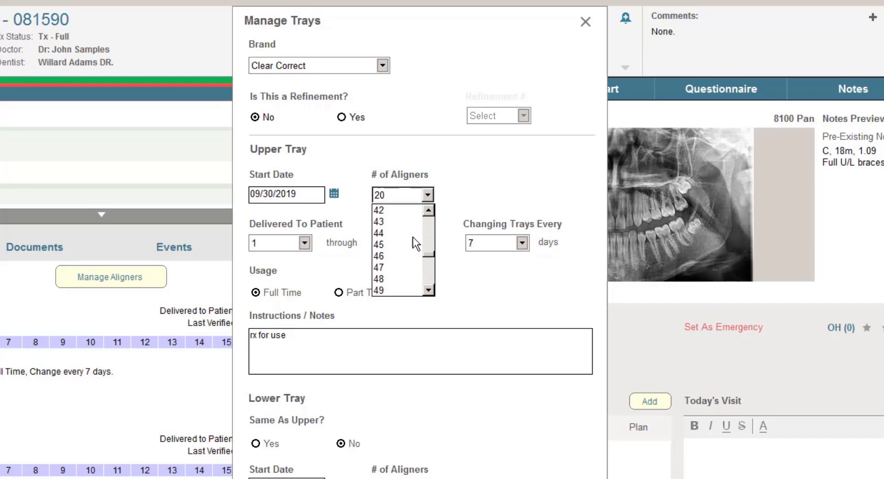
scroll(402, 266, "down", 1)
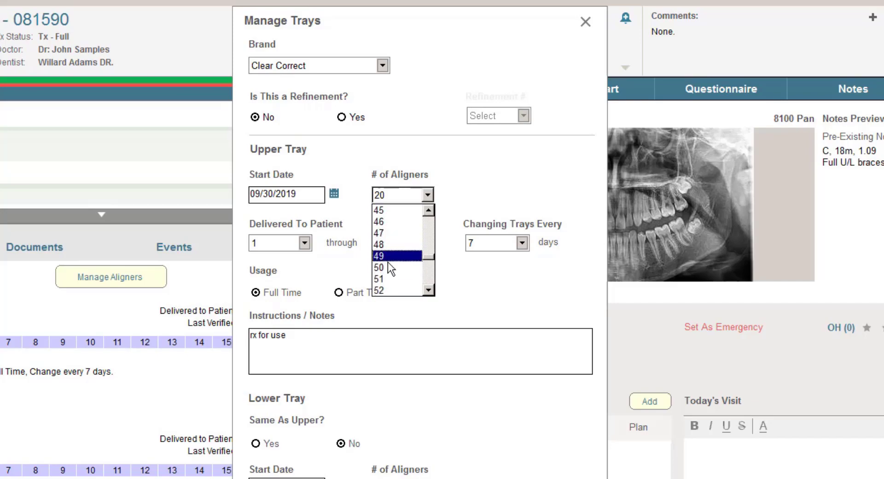
left_click(389, 267)
left_click(388, 267)
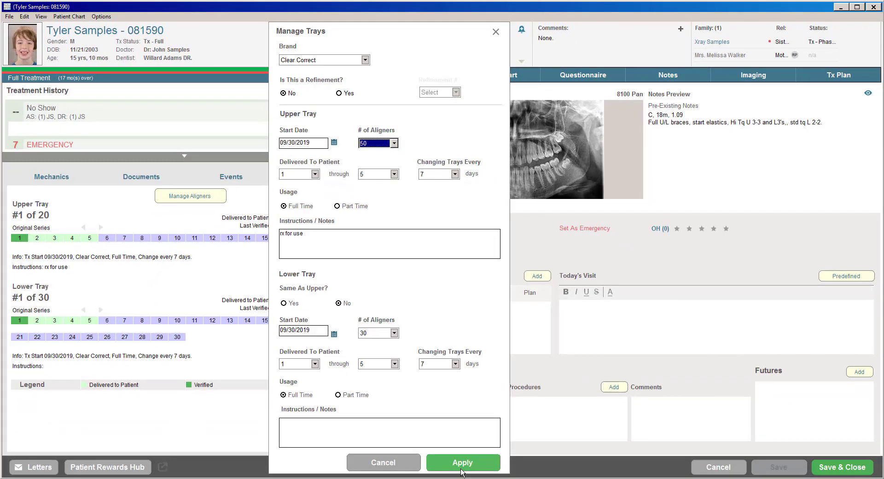
left_click(530, 478)
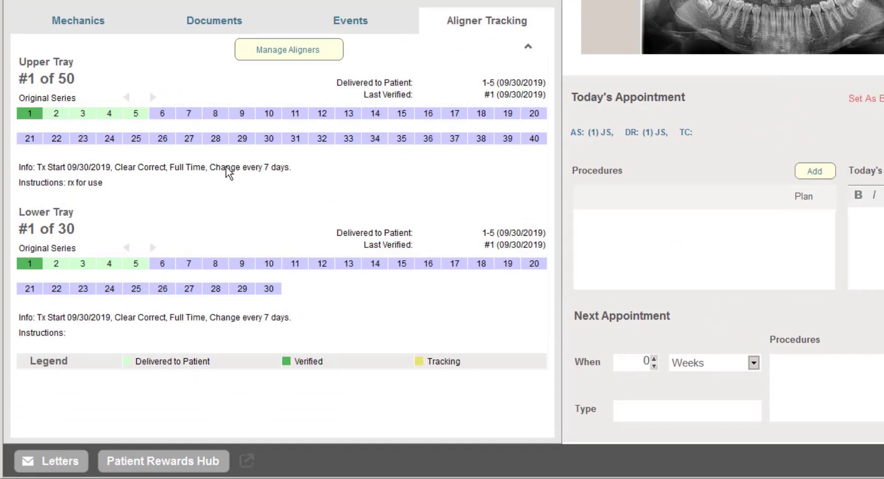